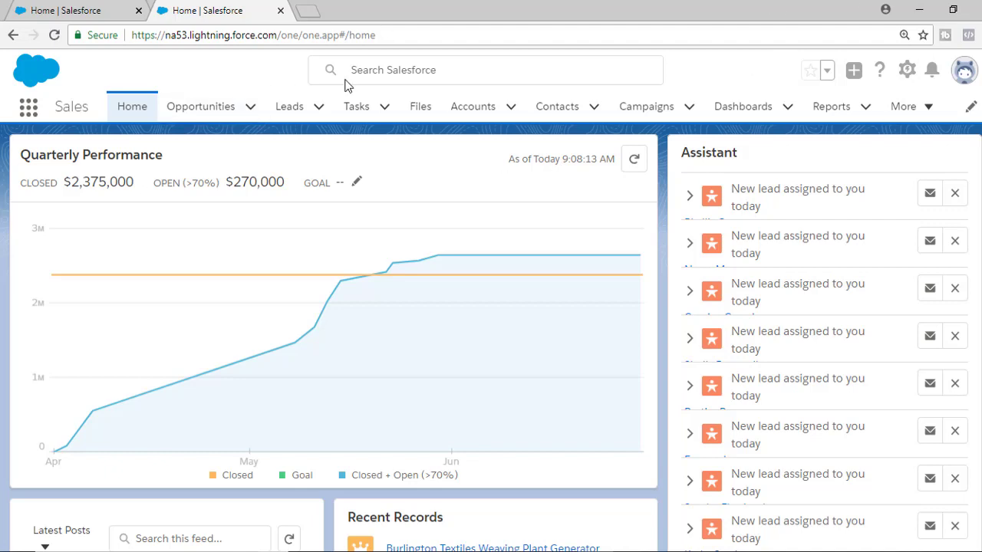
Launch the Sales app from the App Launcher's list of apps.
left_click_drag(89, 108, 61, 113)
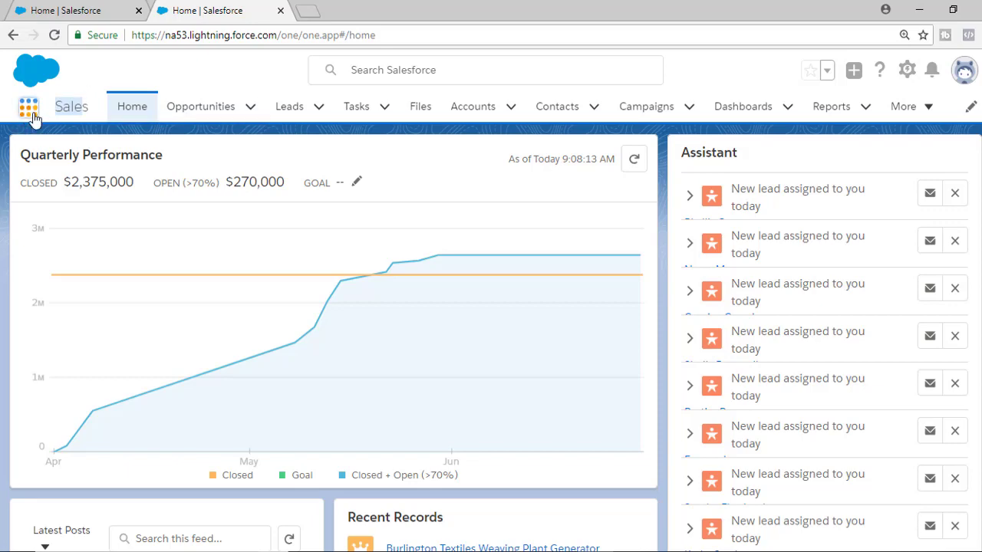
left_click(29, 112)
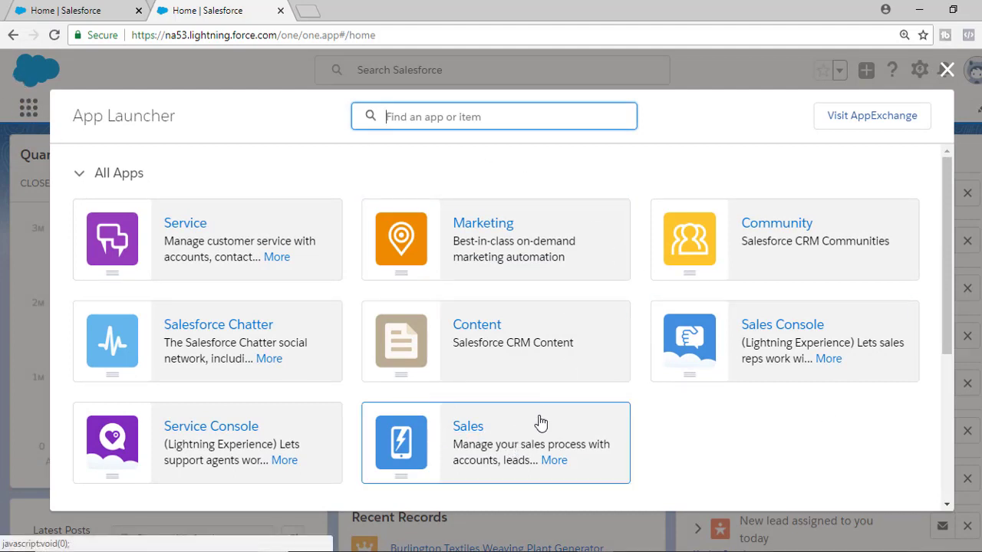
left_click(572, 424)
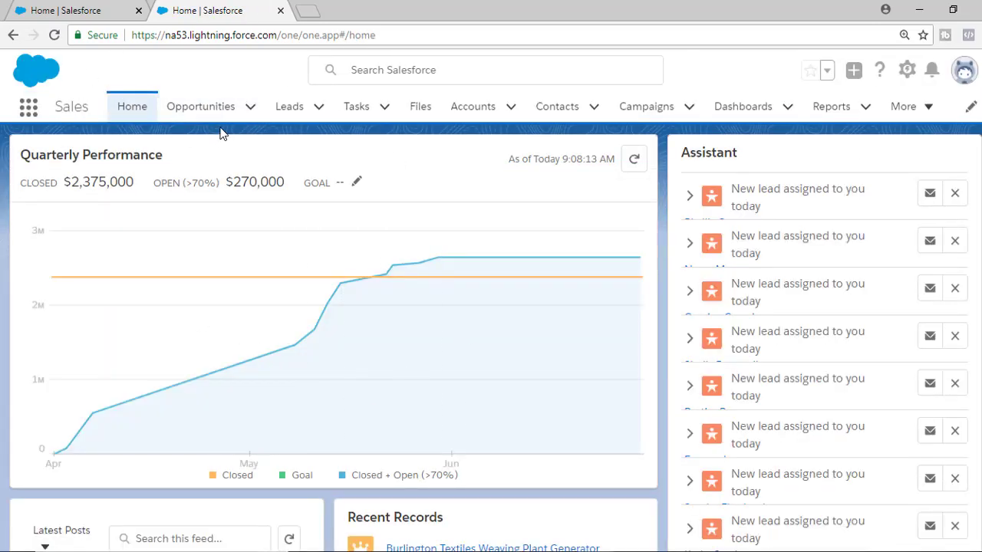
Go to Opportunities and switch to the All Opportunities list view.
left_click(198, 115)
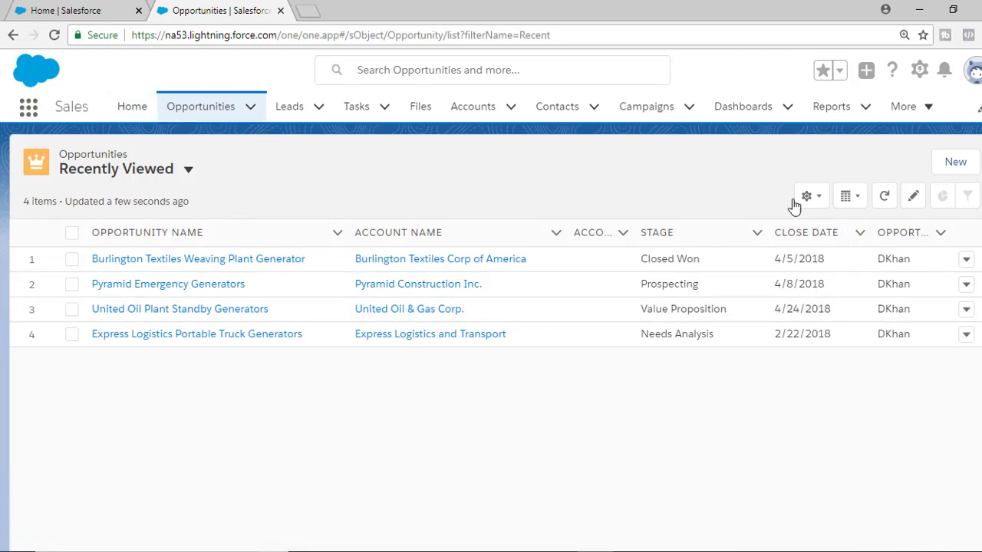
left_click(188, 175)
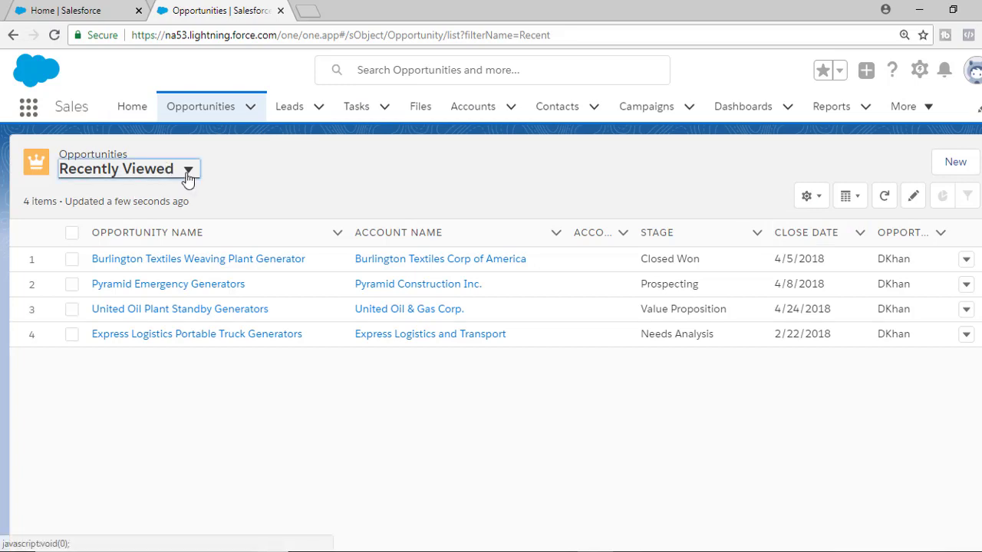
left_click(125, 269)
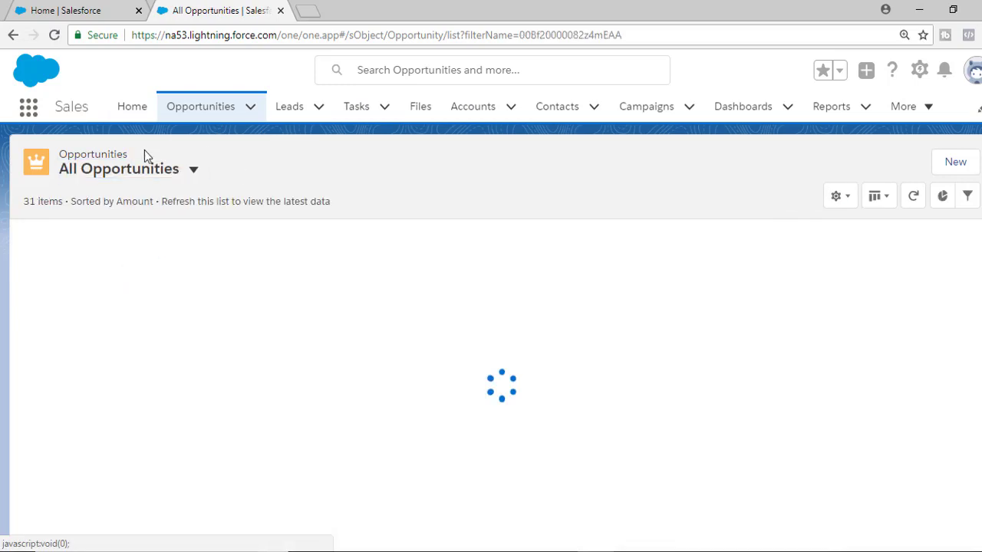
Display the All Opportunities list as a table instead of a Kanban.
left_click(888, 201)
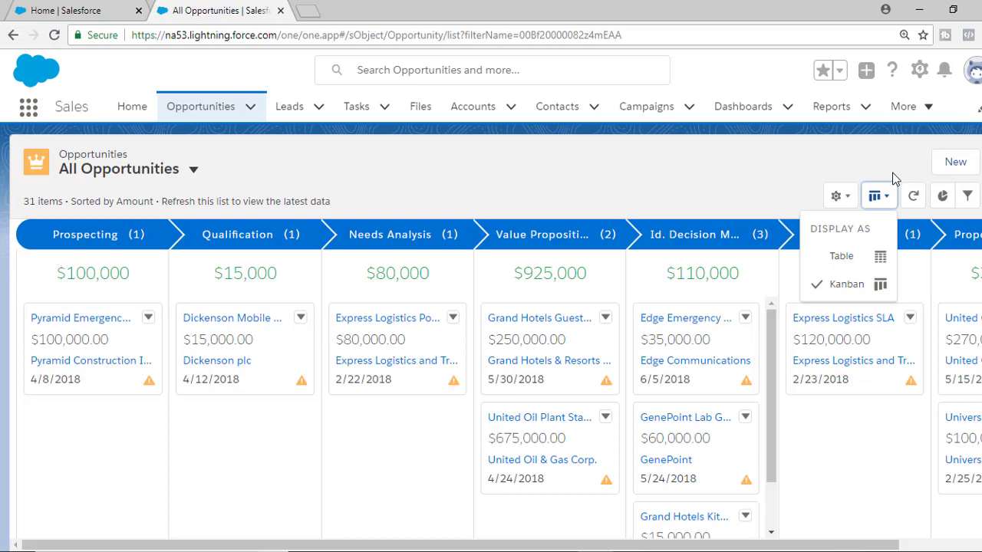
left_click(841, 261)
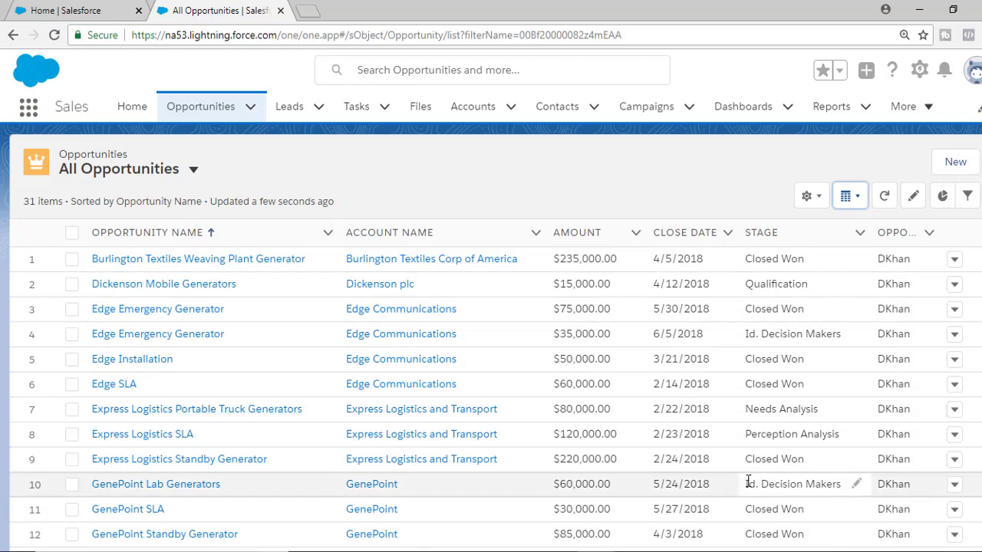
left_click(852, 198)
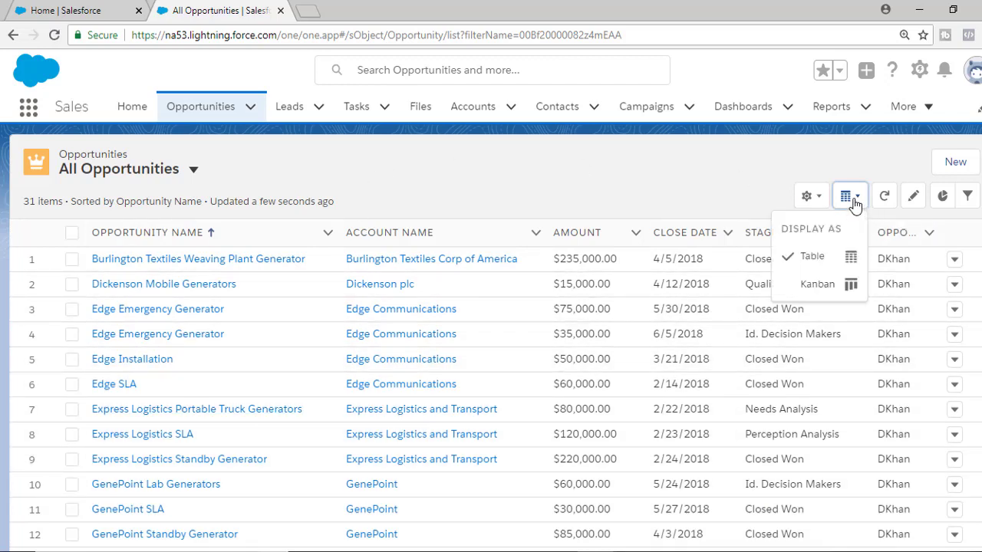
Show the Kanban board, then move Express Logistics to Value Proposition and Edge Emergency to Needs Analysis.
left_click(818, 284)
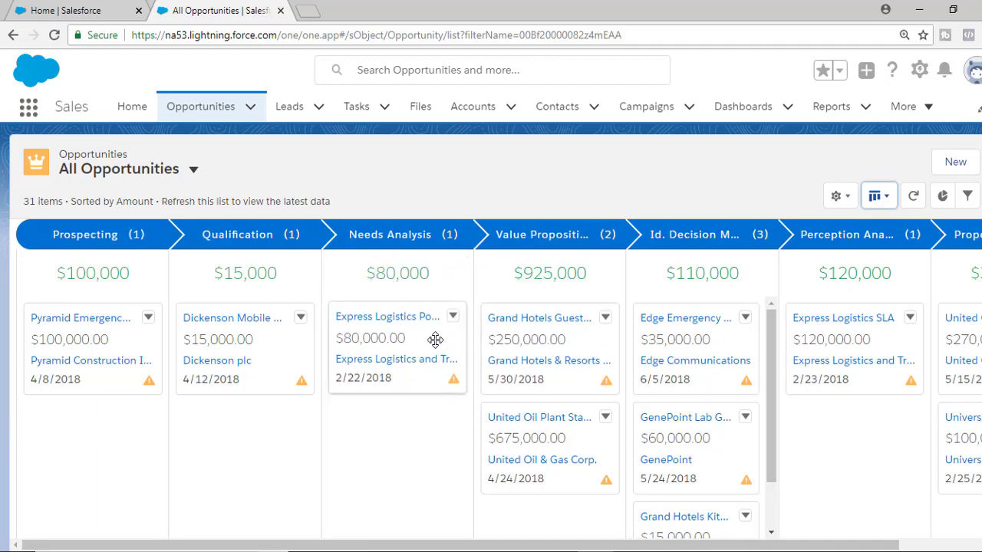
left_click_drag(424, 338, 503, 418)
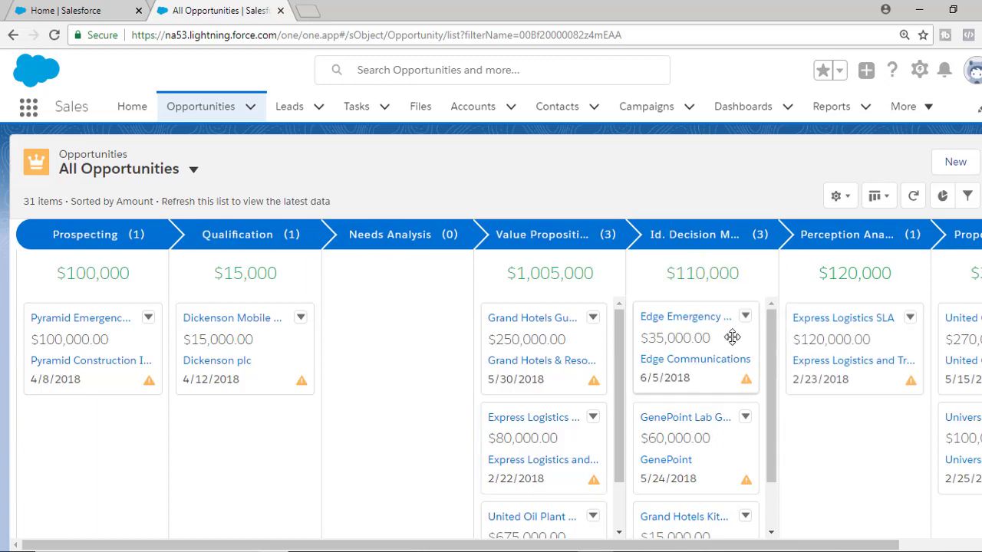
mouse_move(732, 336)
left_mouse_down()
mouse_move(338, 329)
mouse_move(384, 300)
left_mouse_up()
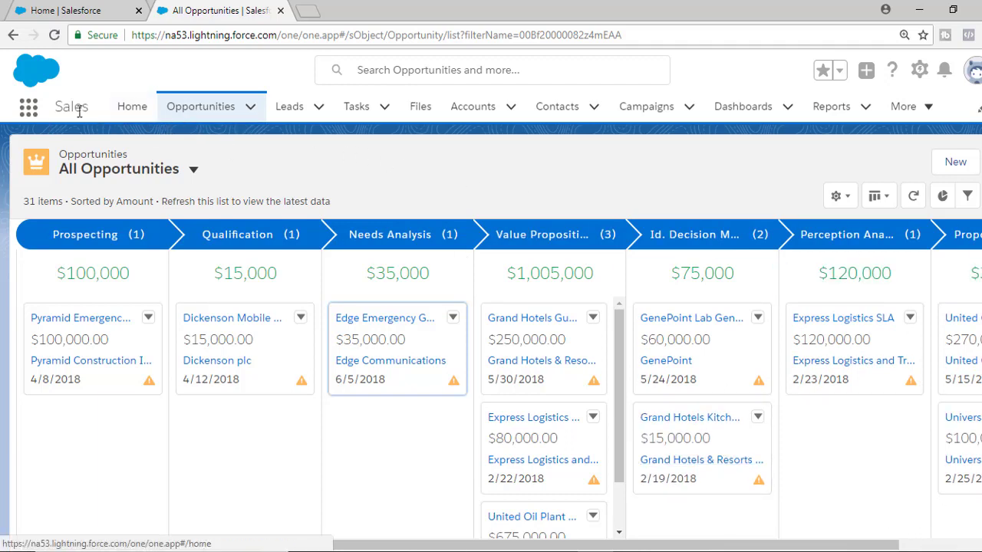
Look at the Closing Next Month and Closing This Month opportunity list views.
left_click_drag(95, 108, 28, 105)
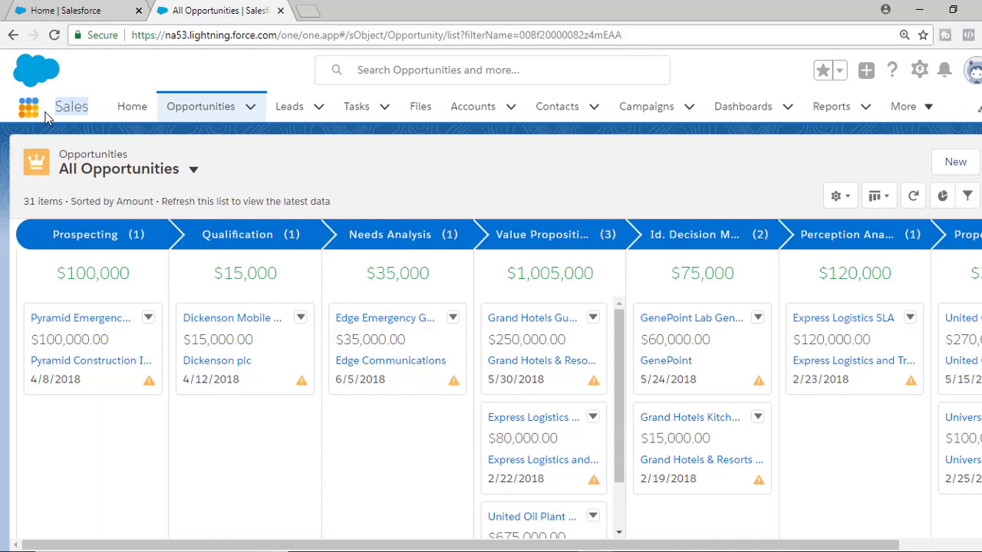
left_click(209, 119)
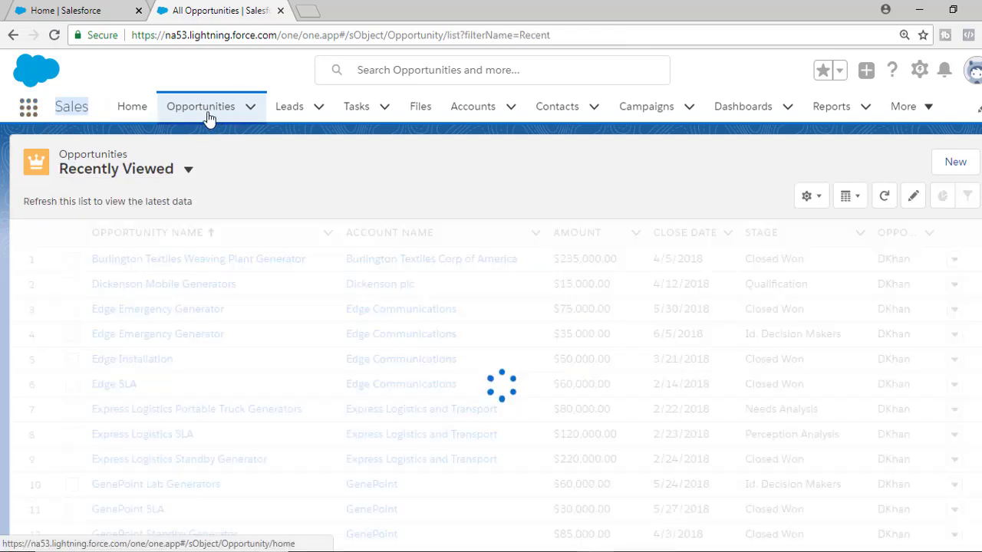
left_click(188, 169)
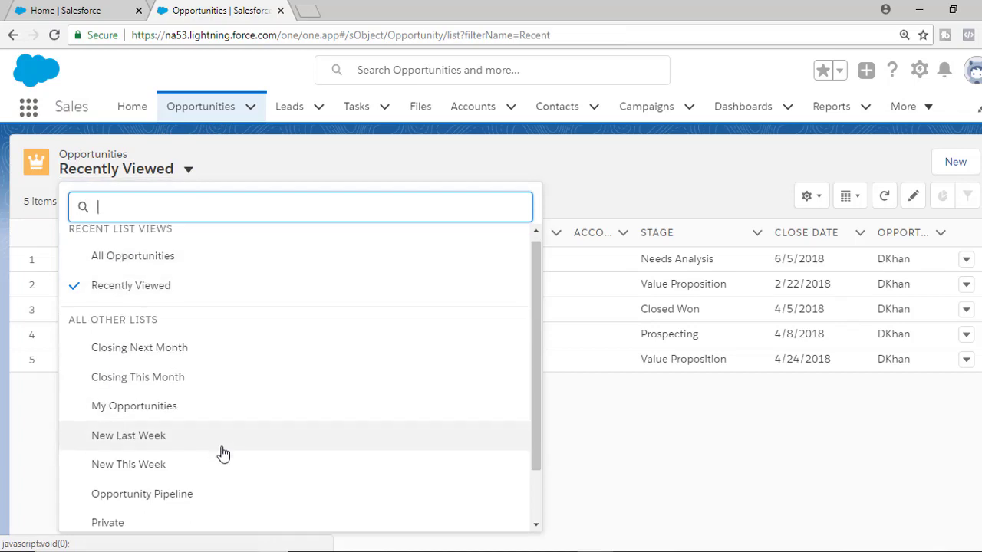
scroll(154, 368, "down", 2)
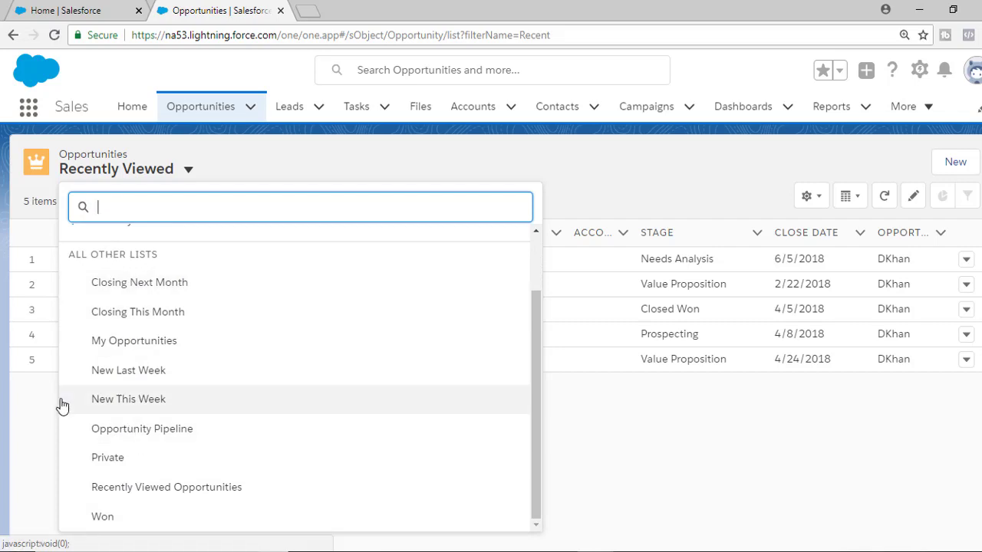
left_click(176, 285)
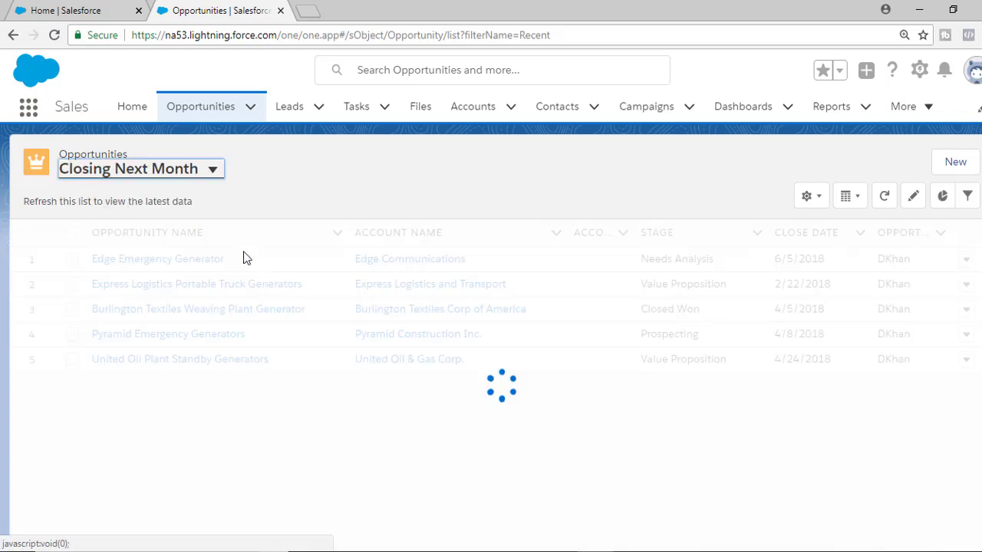
left_click(209, 170)
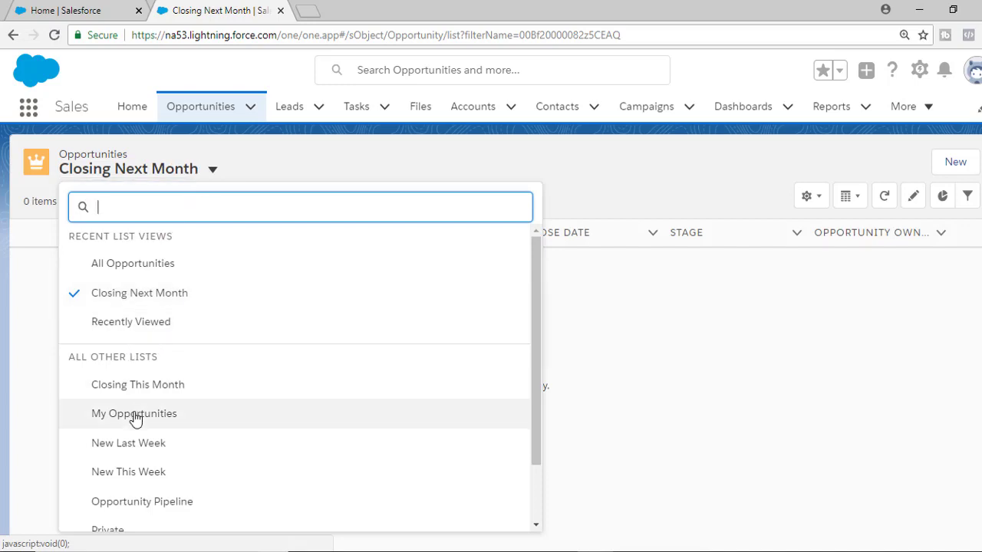
left_click(153, 386)
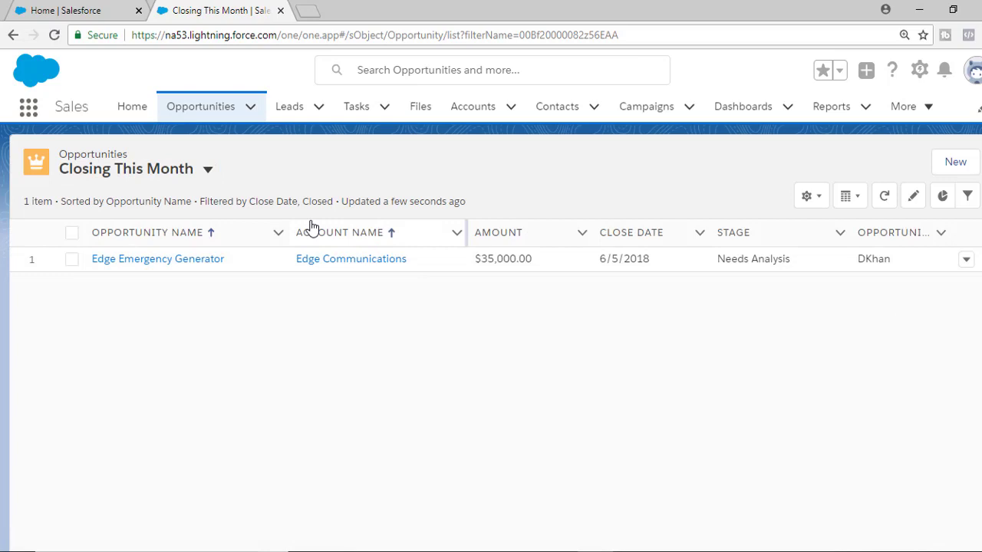
Return to the All Opportunities list view.
left_click(211, 172)
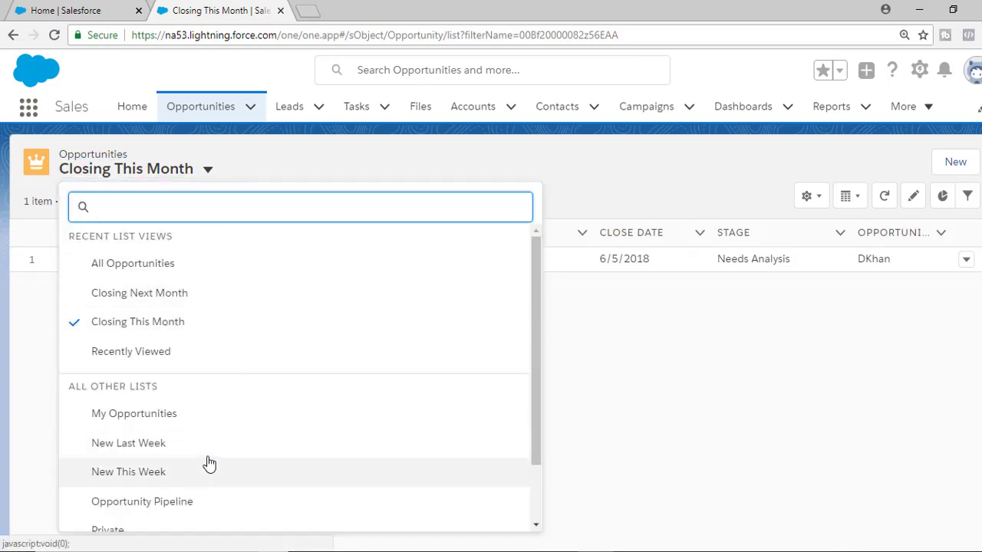
scroll(162, 431, "down", 1)
scroll(161, 429, "down", 1)
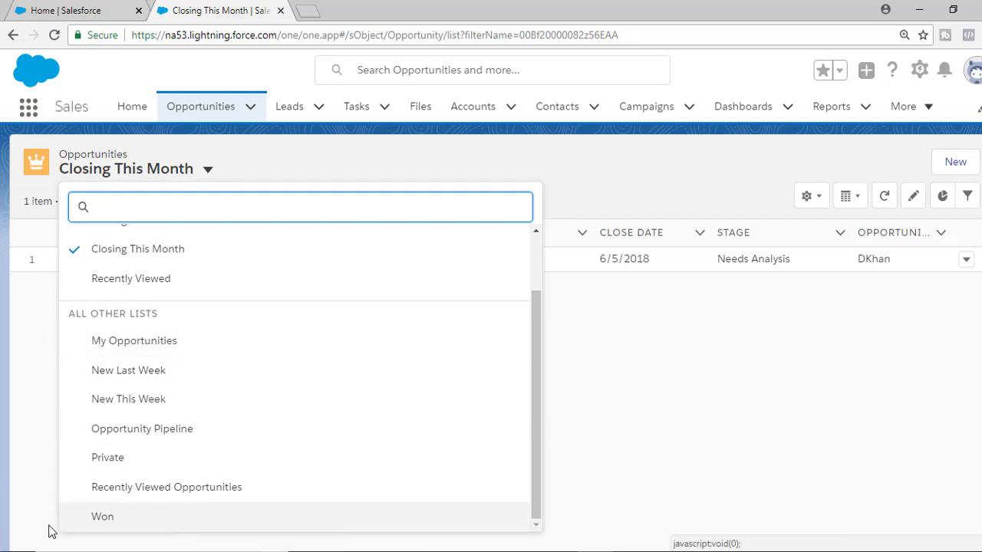
scroll(144, 510, "up", 1)
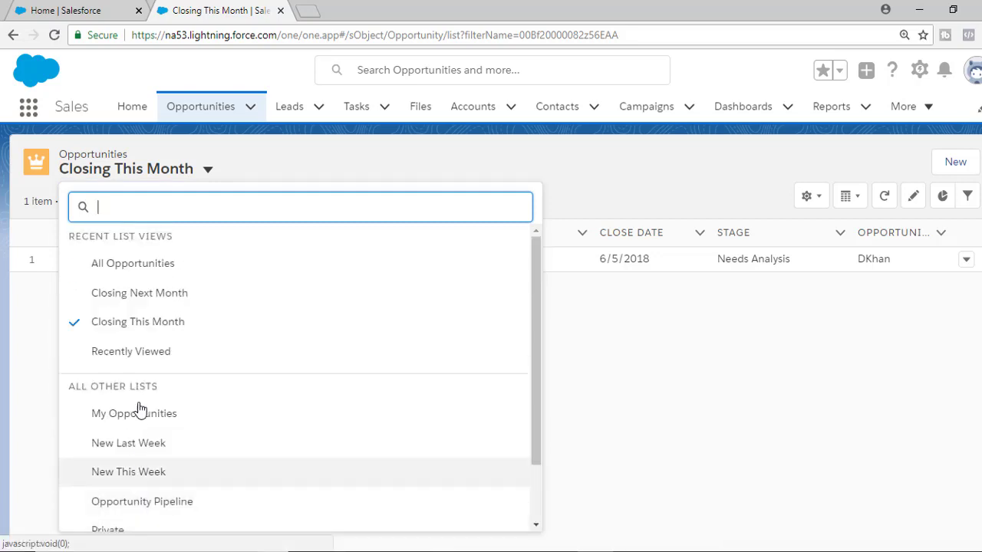
left_click(145, 264)
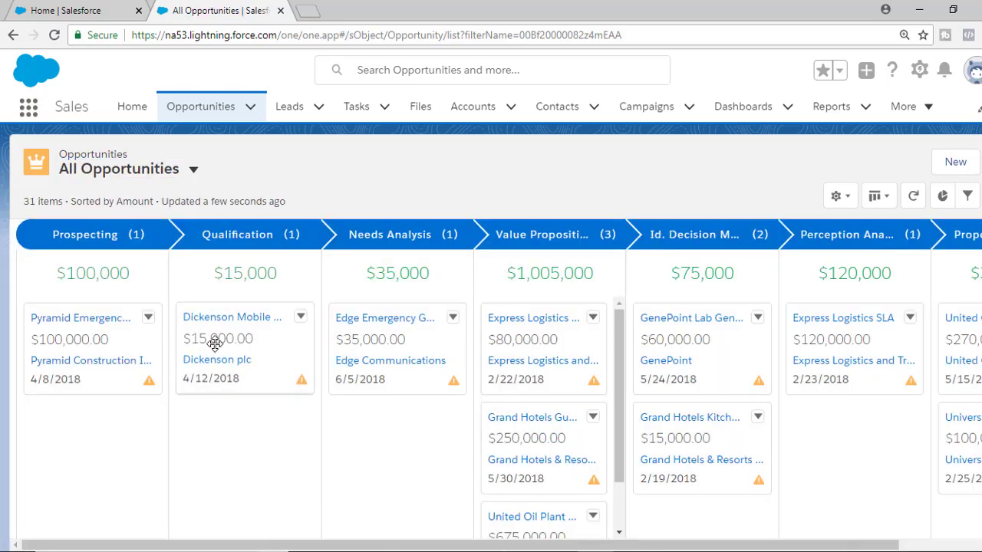
Toggle to Table and back to Kanban, then drag the $250,000 Grand Hotels card into Needs Analysis.
left_click(880, 196)
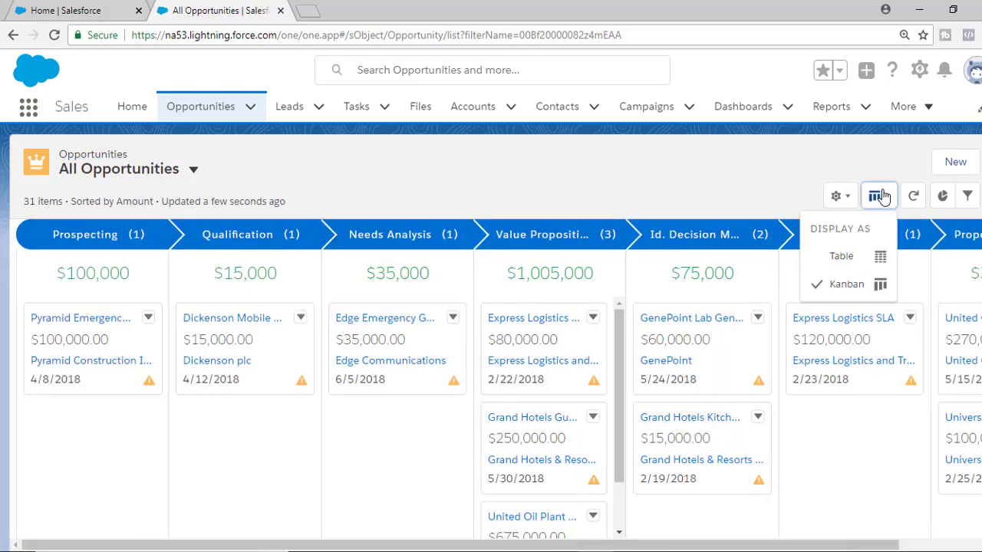
left_click(841, 253)
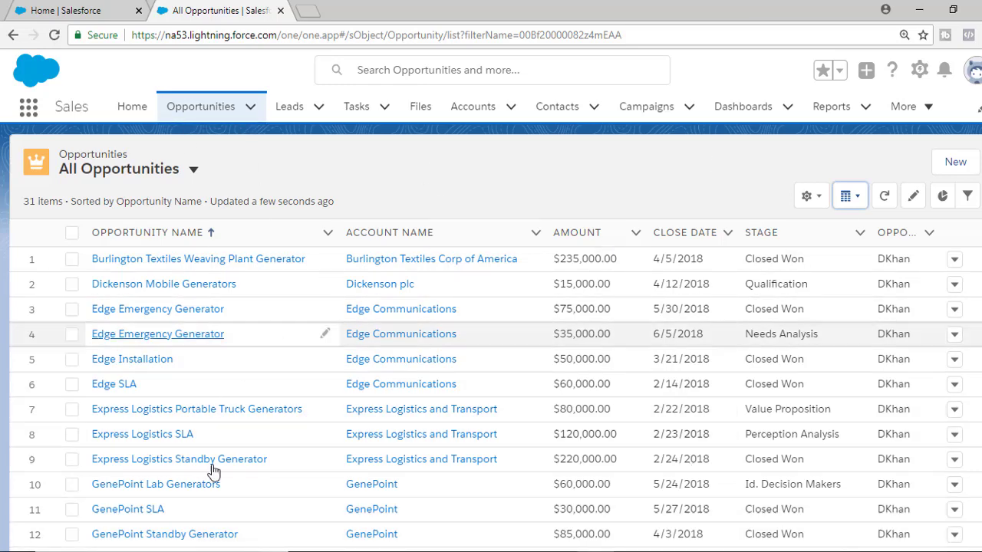
left_click(851, 198)
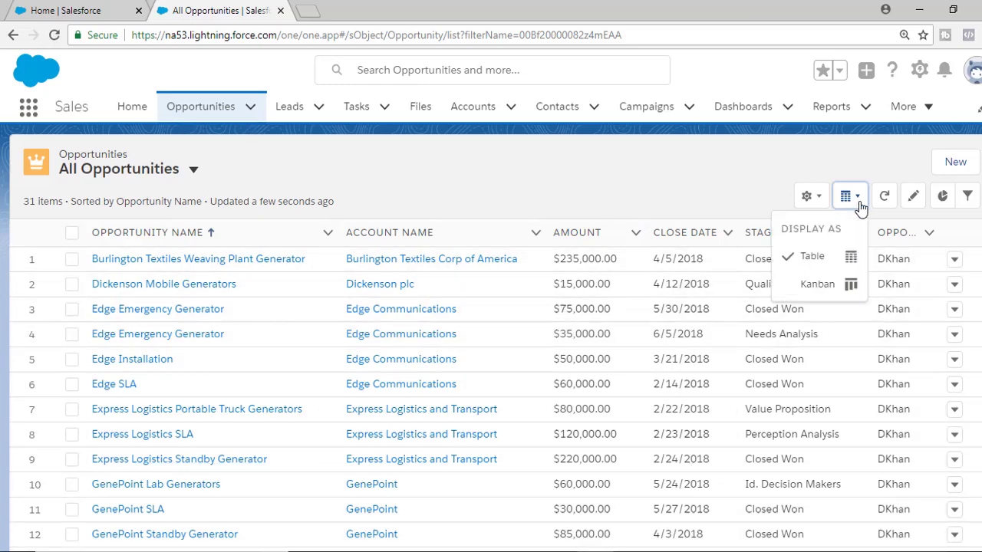
left_click(815, 285)
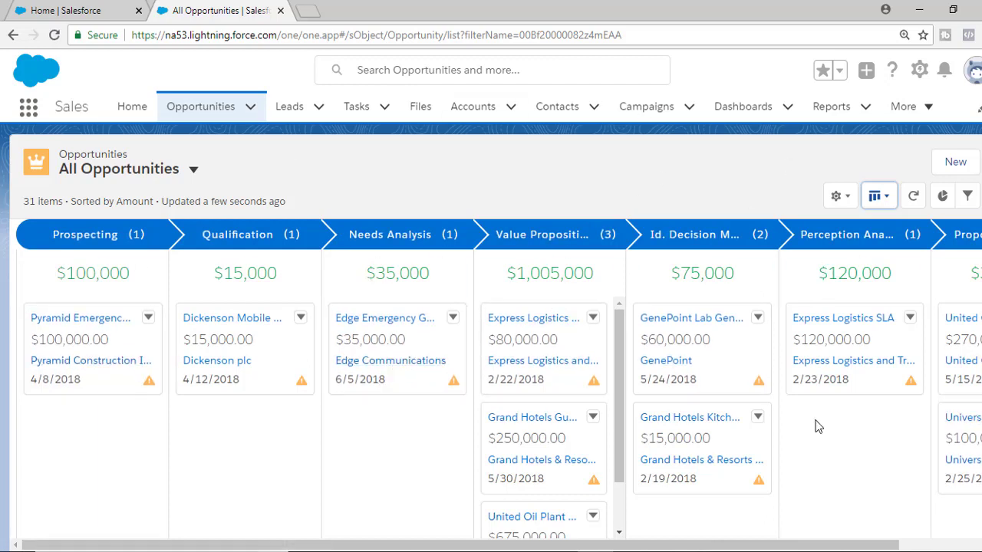
mouse_move(586, 437)
left_mouse_down()
mouse_move(351, 433)
mouse_move(401, 417)
left_mouse_up()
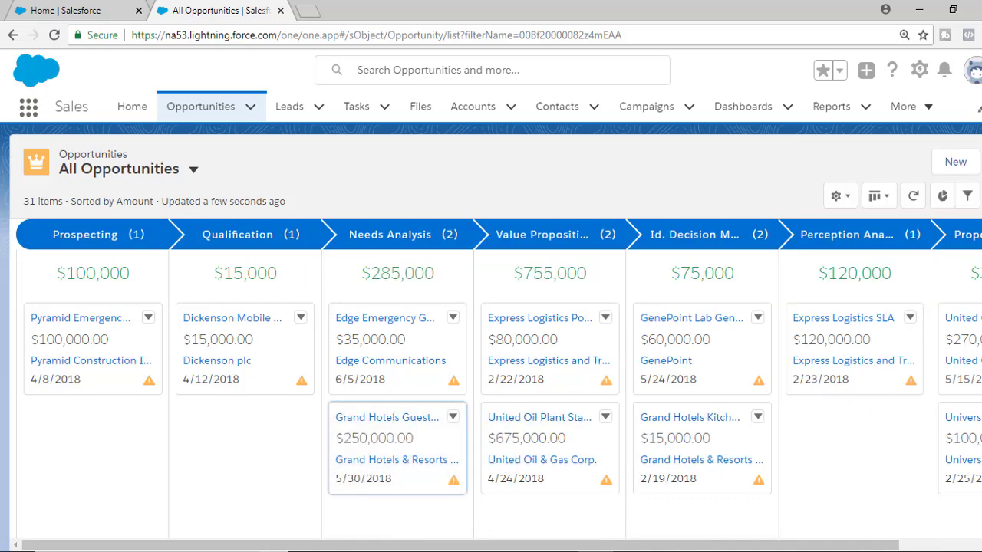
scroll(397, 445, "right", 3)
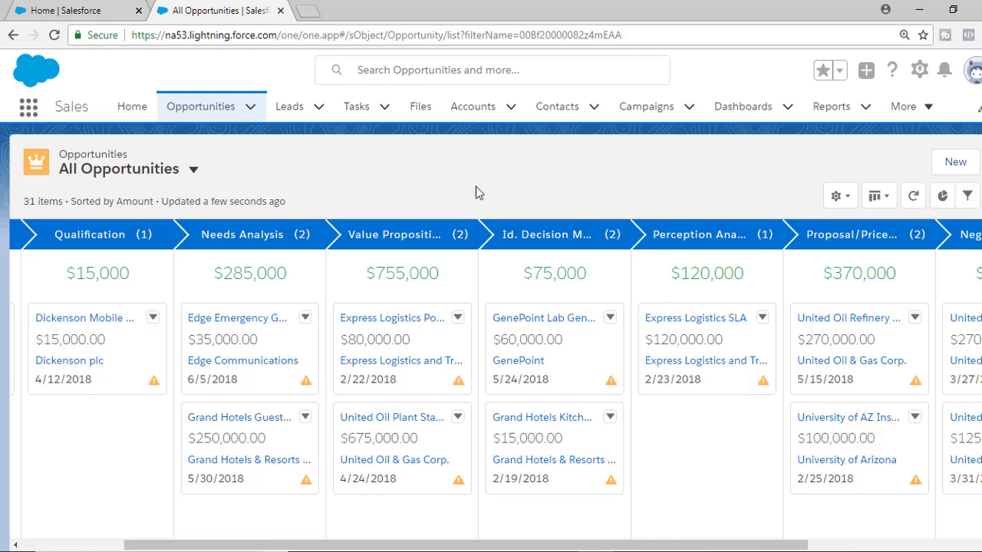
Open the Dickenson Mobile Generators record ($15,000, Qualification) and review its summary fields.
left_click(107, 317)
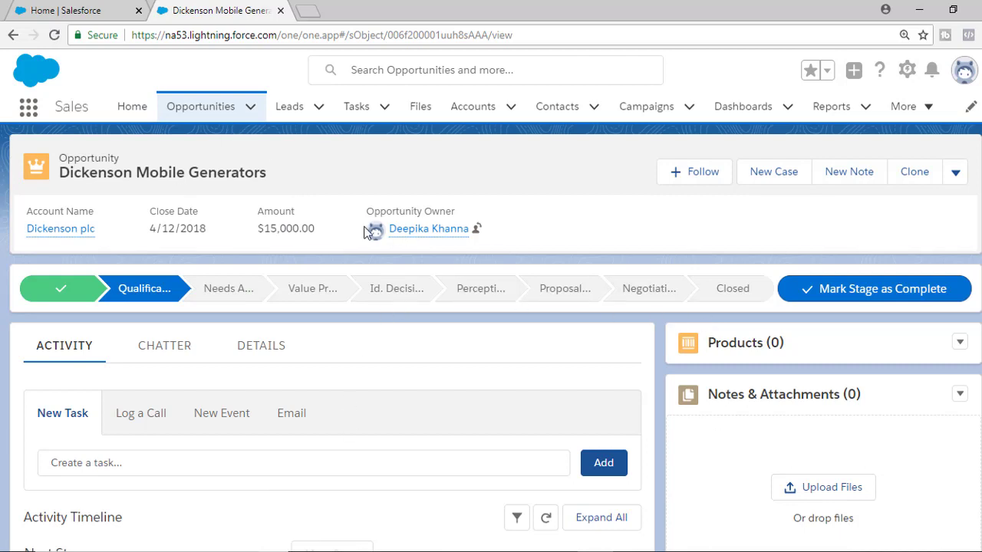
left_click_drag(29, 207, 572, 231)
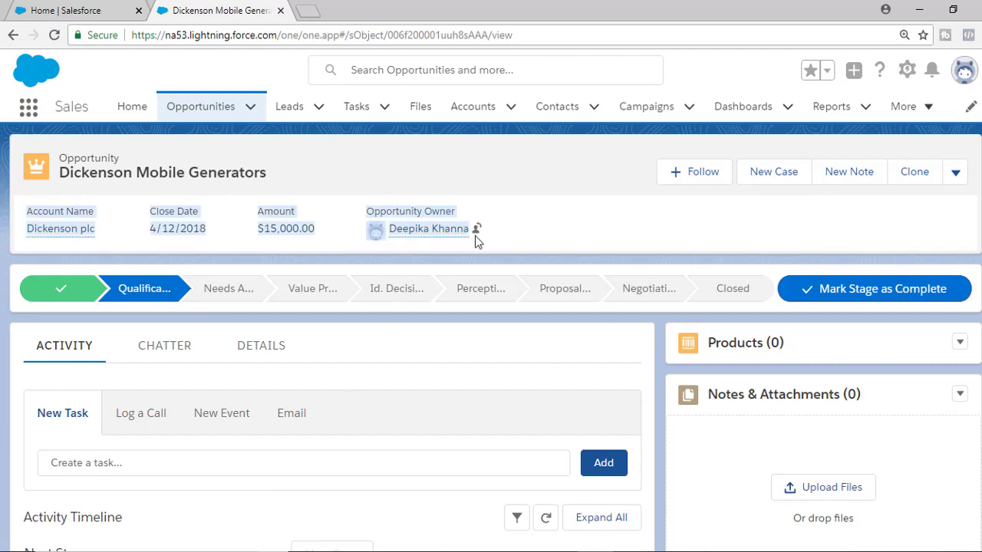
left_click(230, 136)
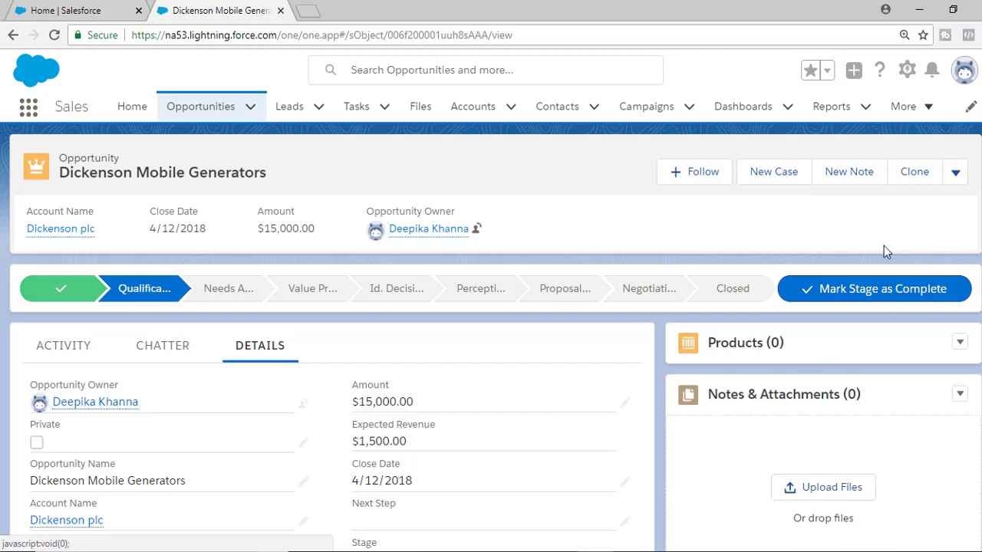
scroll(61, 309, "down", 1)
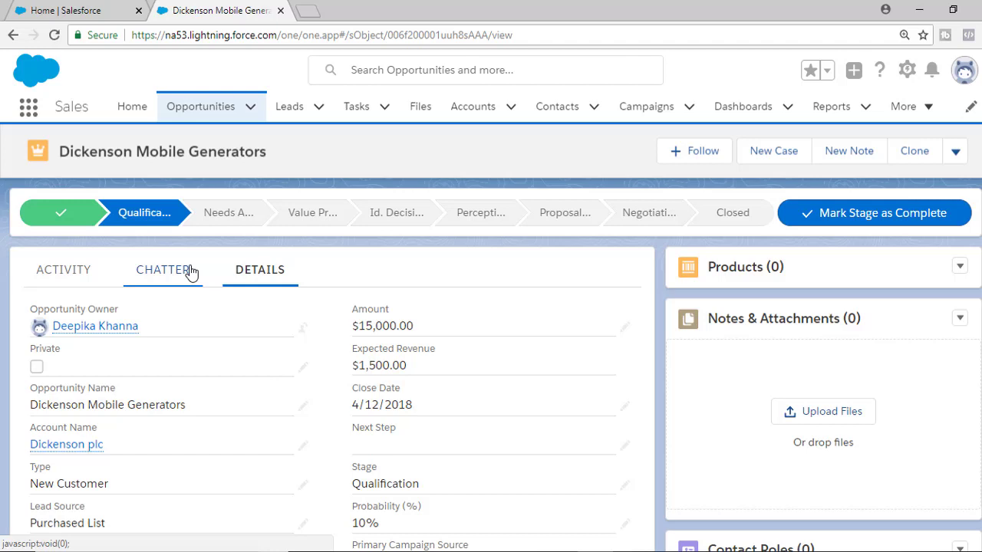
left_click(99, 283)
scroll(118, 322, "up", 1)
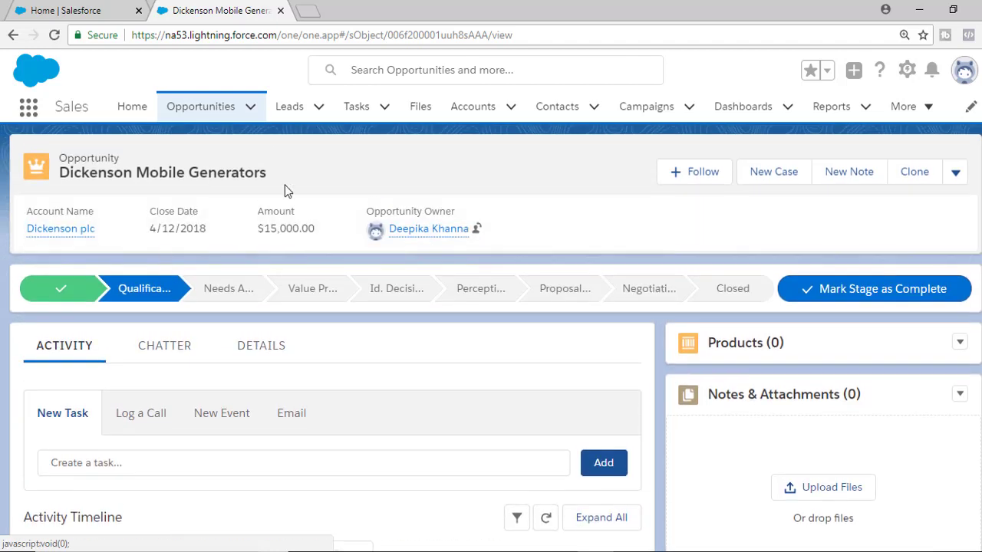
left_click(161, 349)
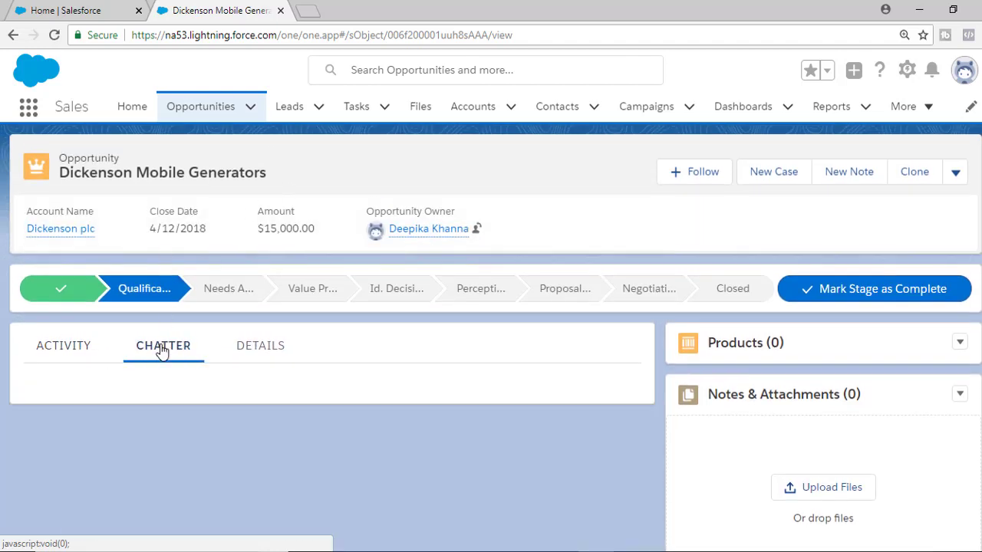
left_click(241, 349)
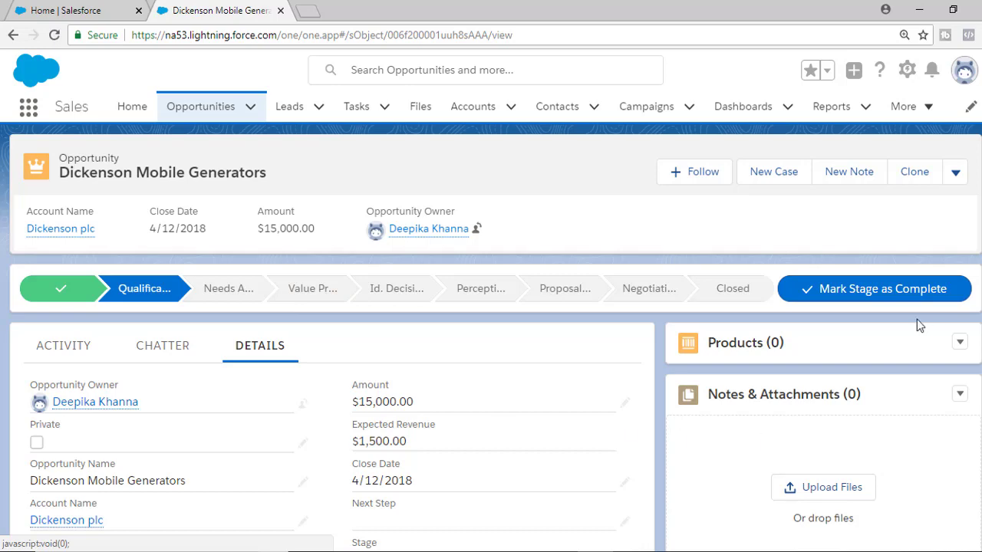
scroll(912, 444, "down", 3)
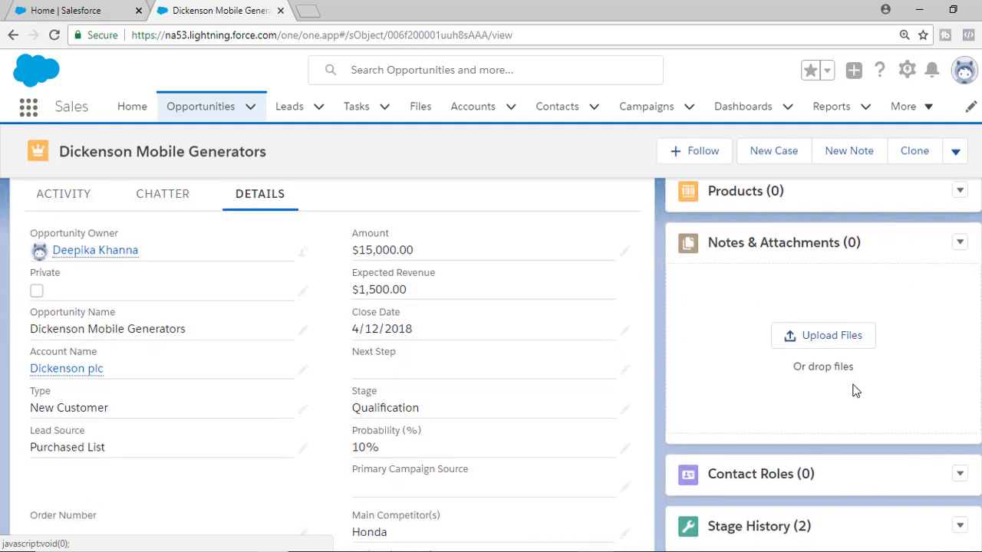
scroll(874, 387, "down", 2)
scroll(890, 380, "up", 3)
scroll(867, 307, "up", 2)
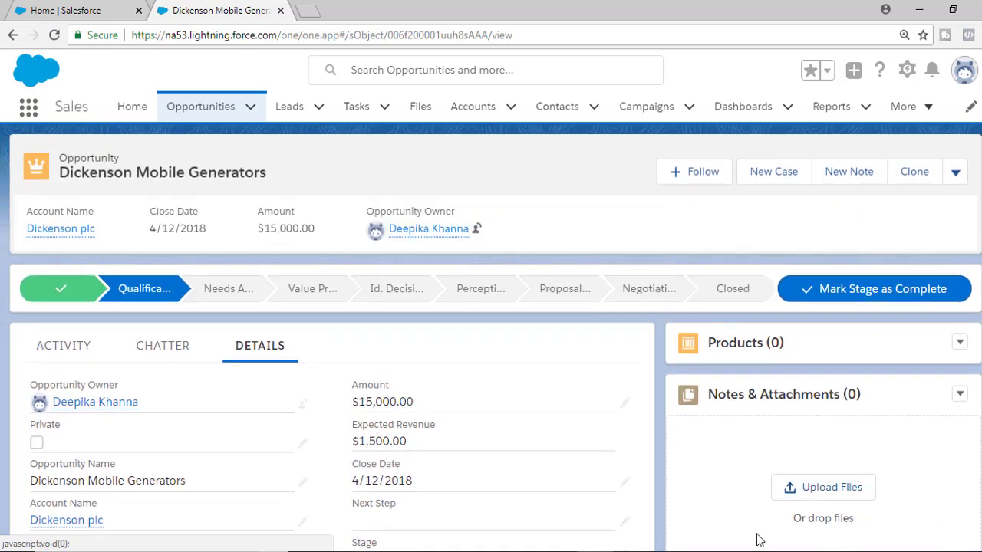